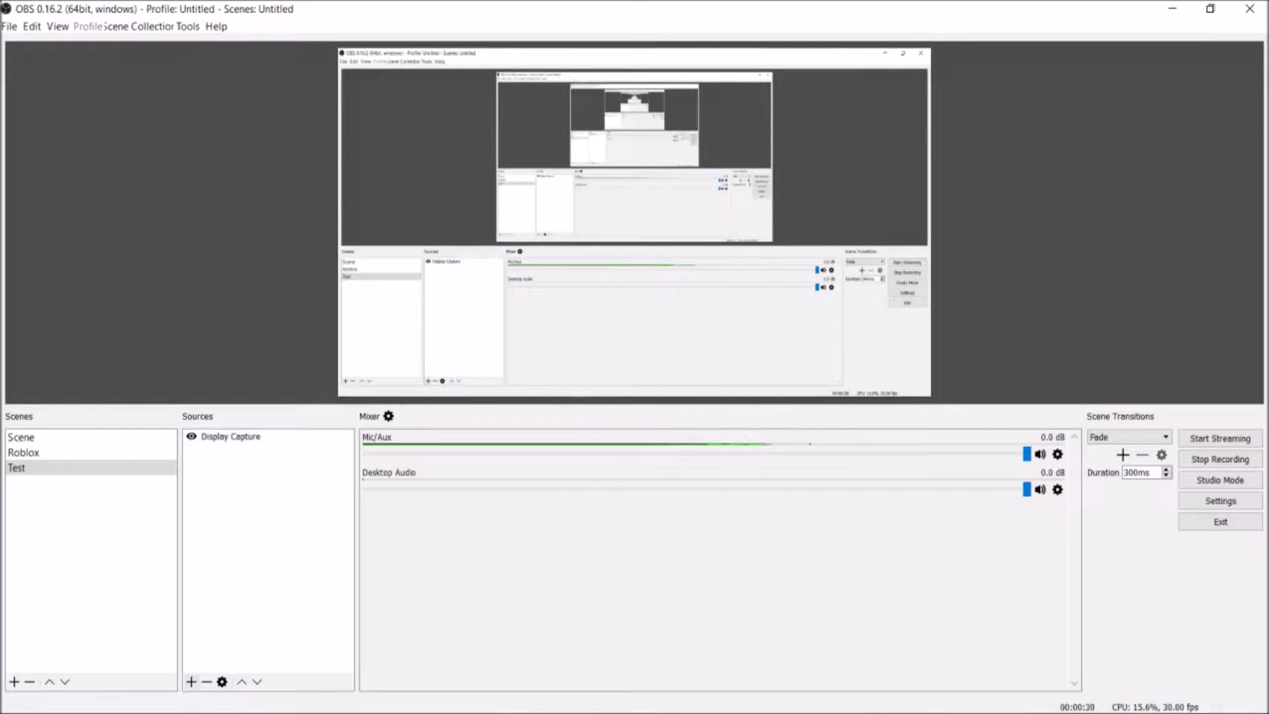
Step: Add a new BrowserSource named "live sub count" to the Test scene
left_click(191, 681)
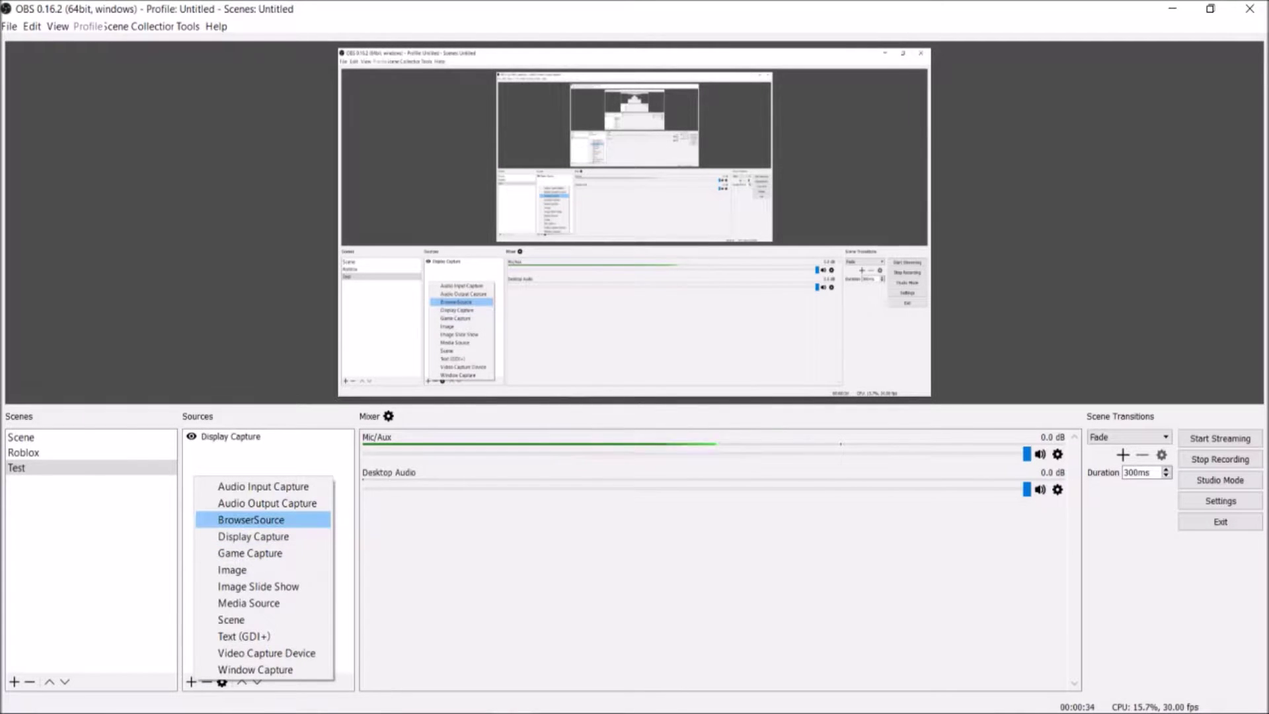
left_click(251, 519)
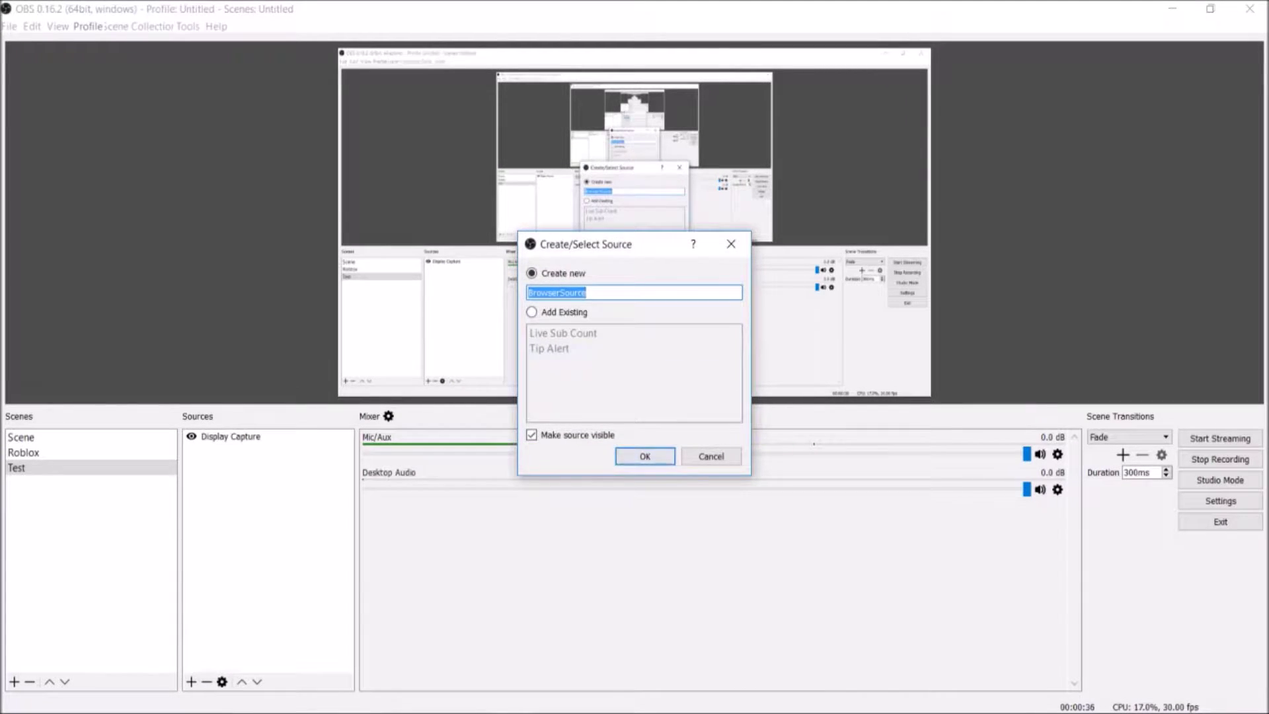
type("l")
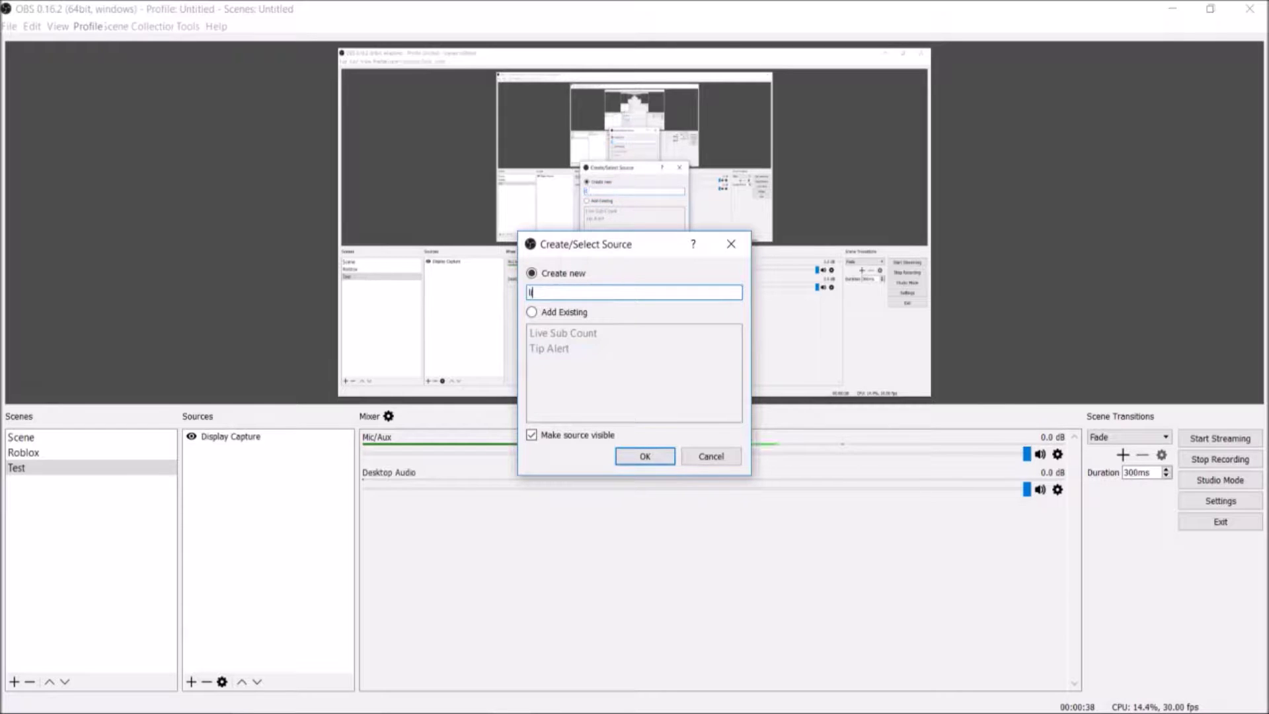
type("ive sub count")
key("Return")
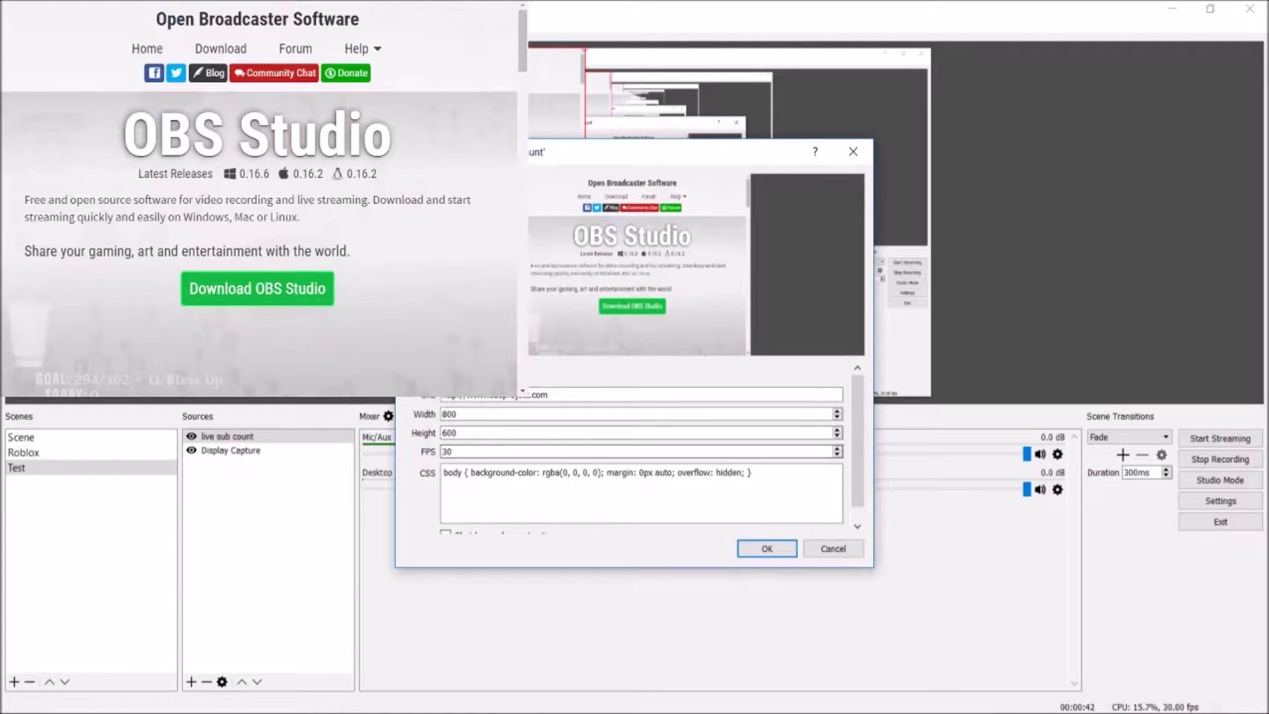
triple_click(494, 395)
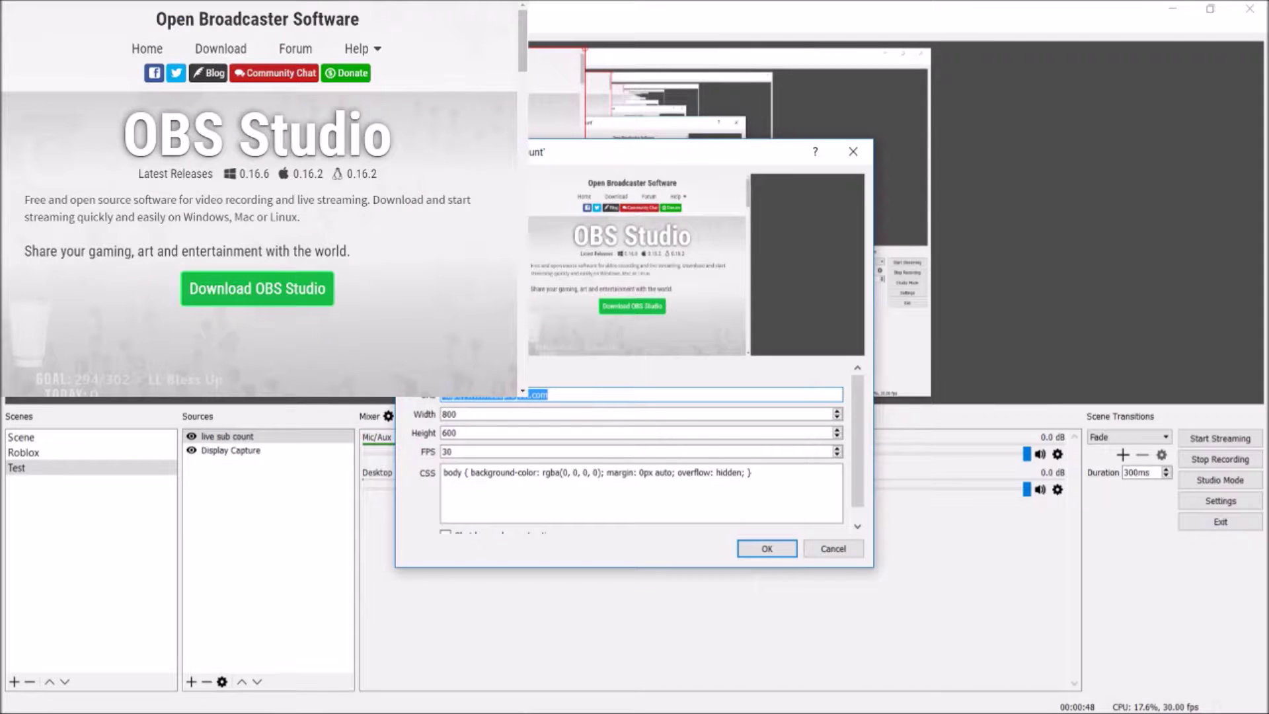
key("ctrl+v")
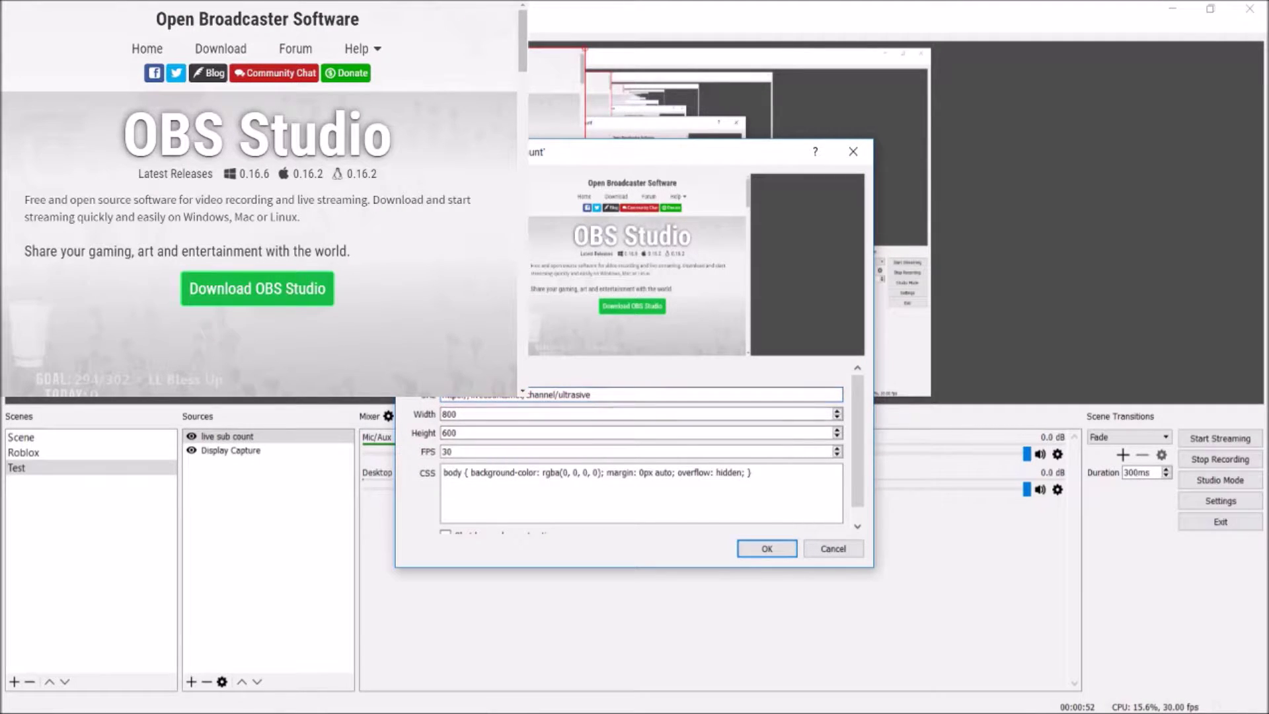
key("shift+Left")
key("shift+Left")
key("shift+Left")
key("shift+Left")
key("shift+Left")
key("shift+Left")
key("shift+Left")
key("shift+Left")
left_click(590, 395)
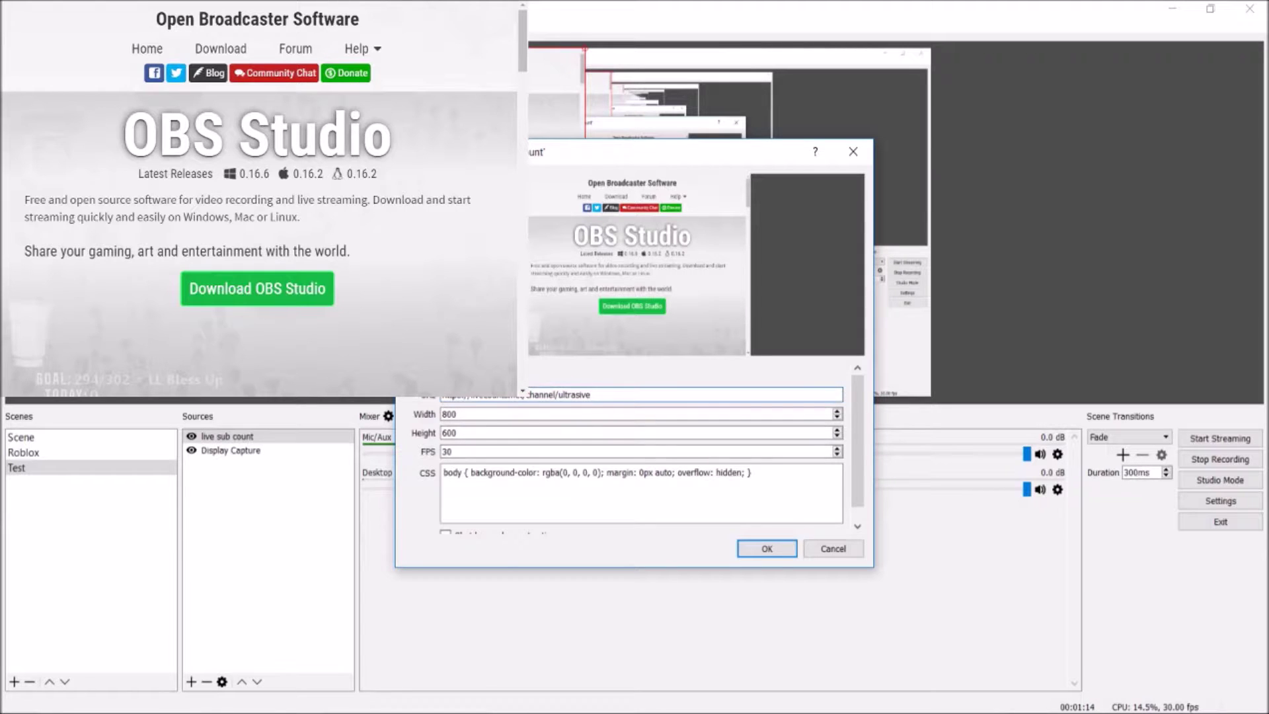
left_click(590, 395)
left_click_drag(703, 158, 939, 202)
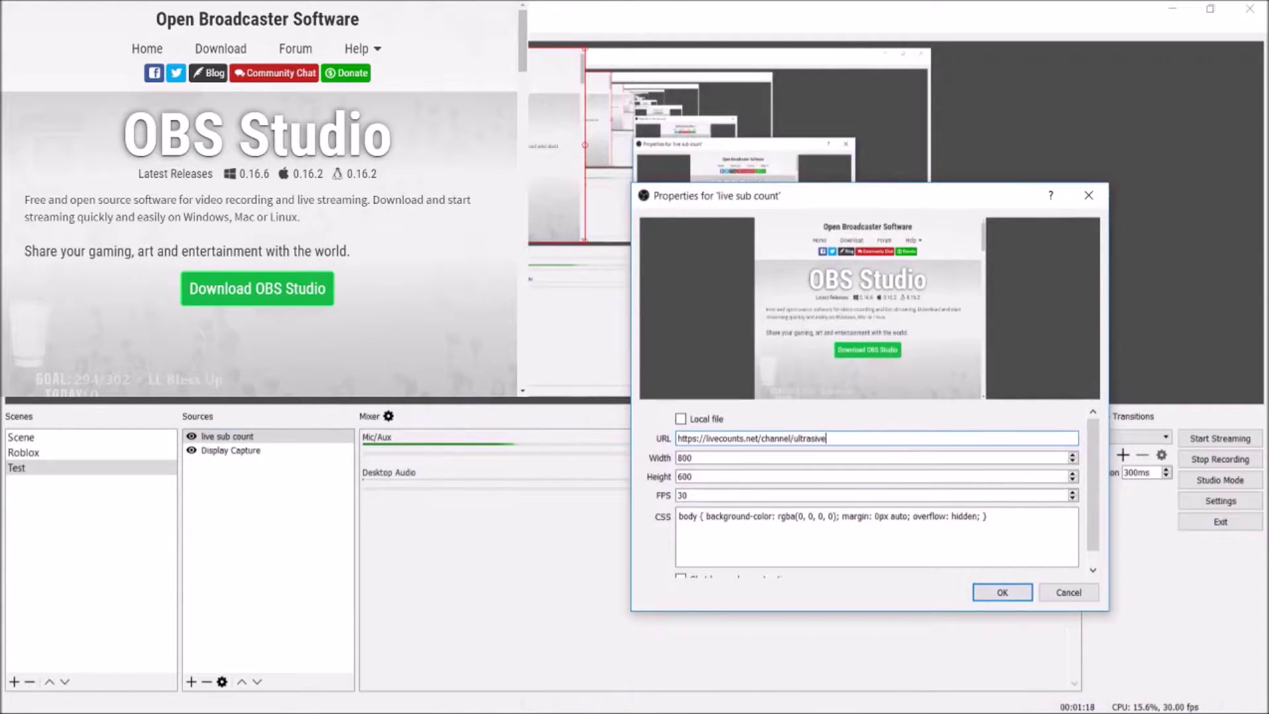
Step: Keep live sub count above Display Capture in the source order and confirm the browser source's properties
left_click_drag(265, 437, 311, 460)
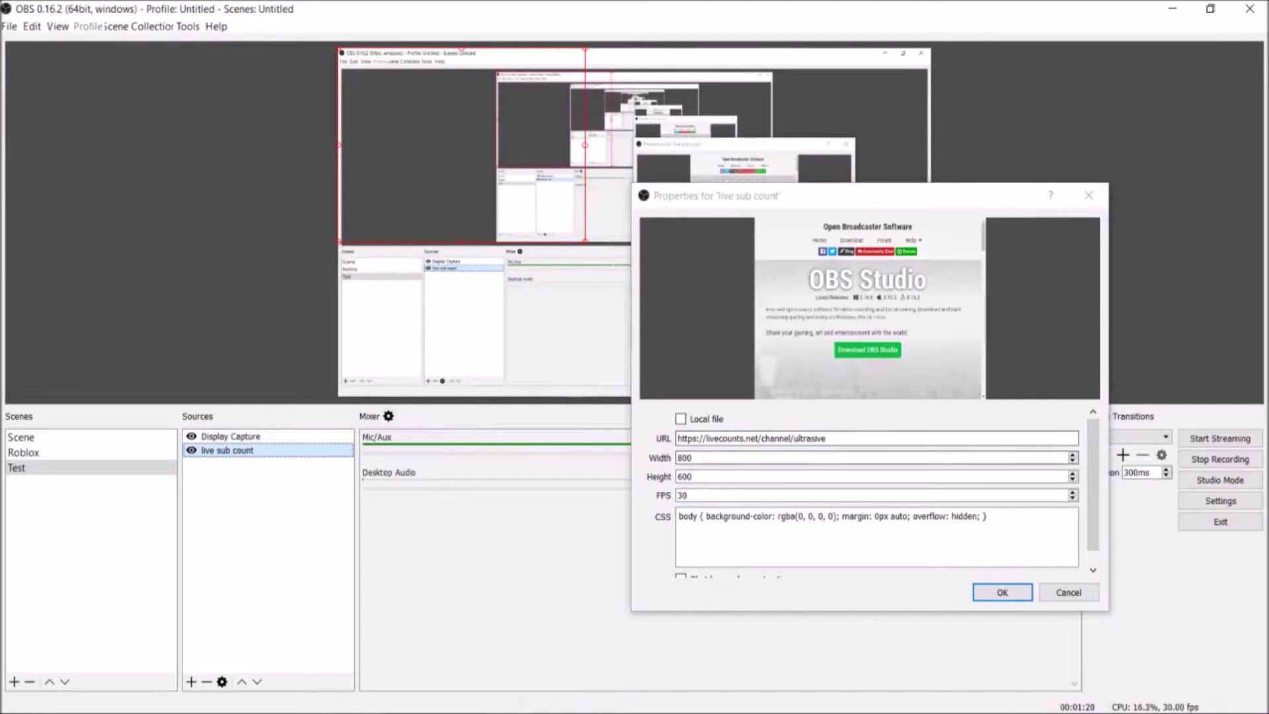
left_click_drag(264, 450, 273, 434)
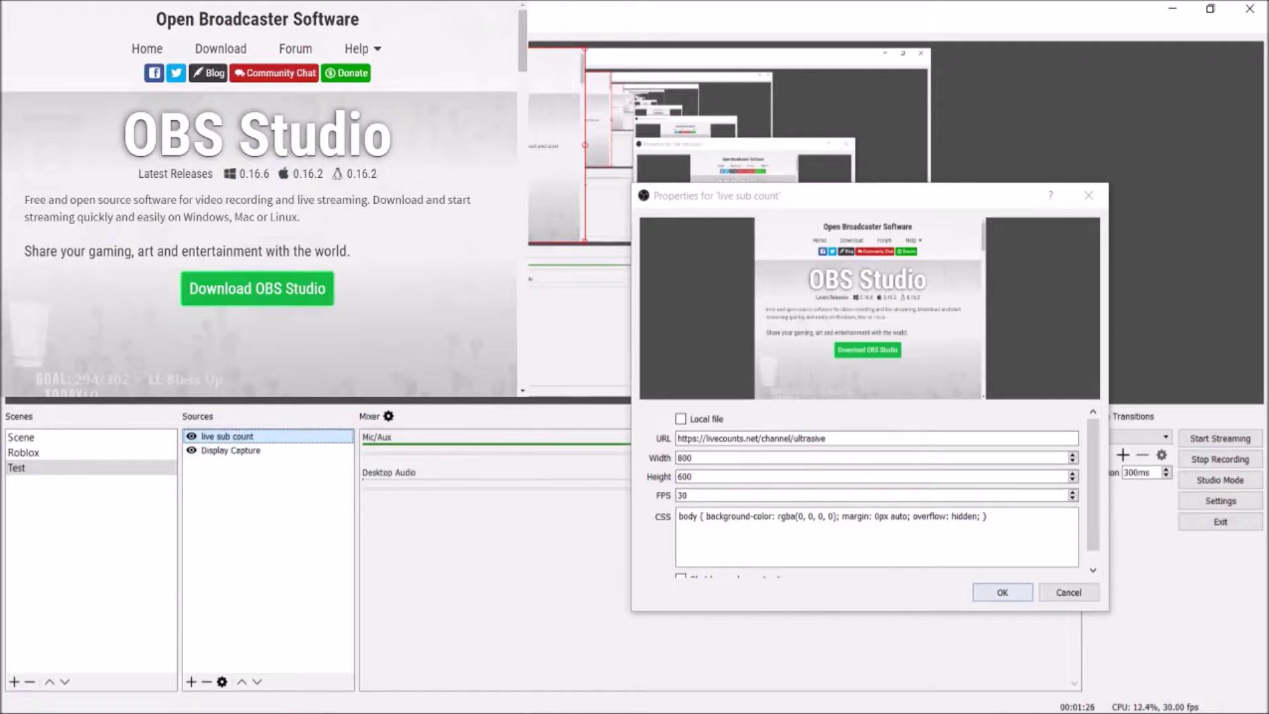
key("Return")
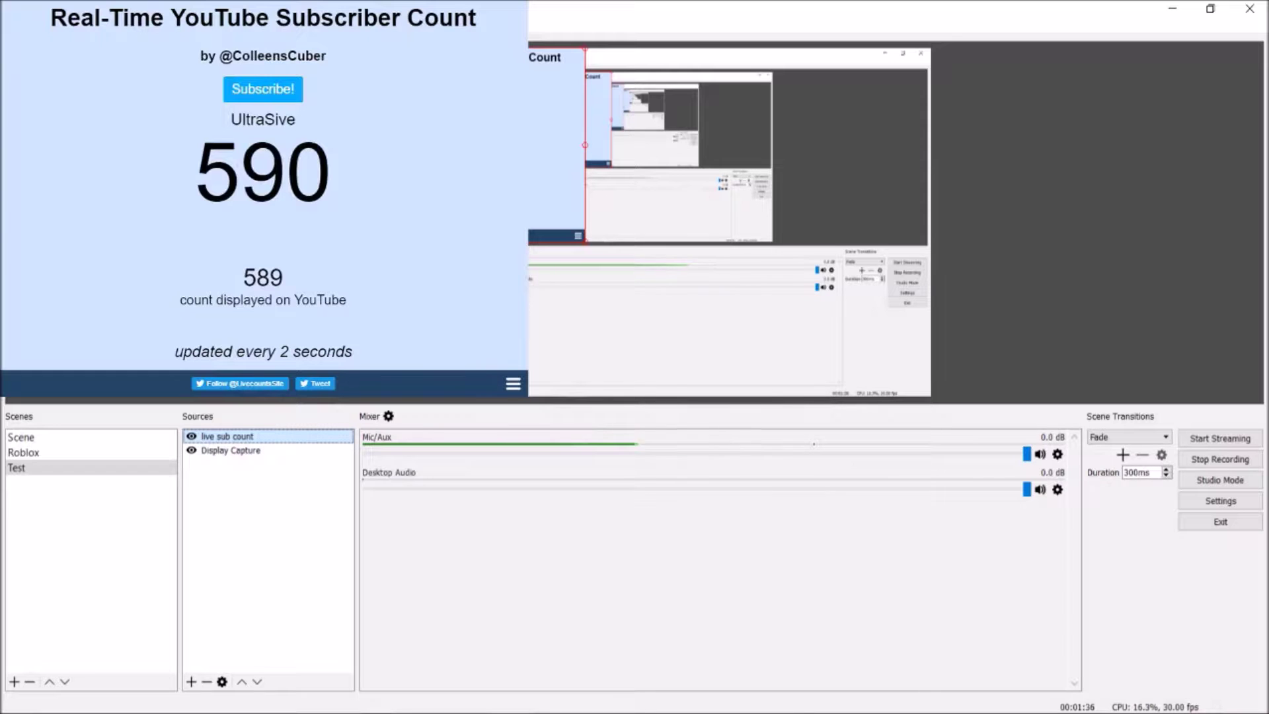
Step: Add a Crop/Pad filter with the default name to the live sub count source
right_click(273, 437)
left_click(310, 608)
left_click(365, 600)
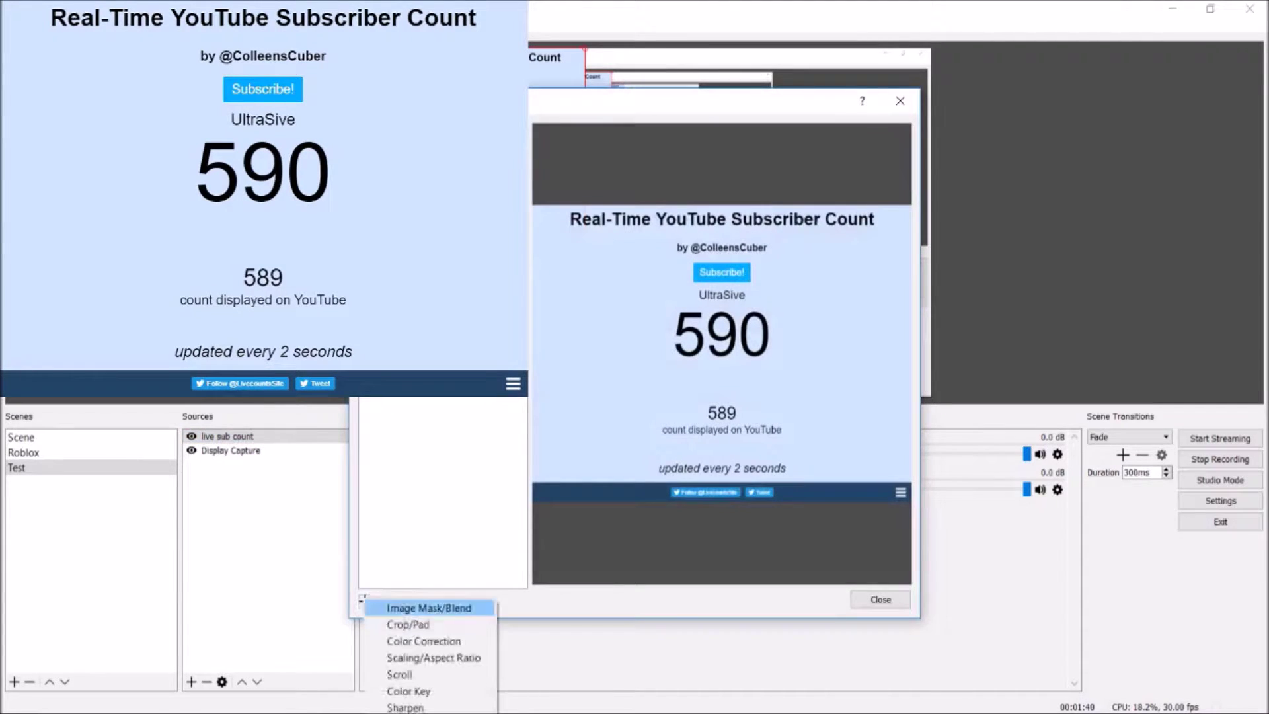
left_click(408, 625)
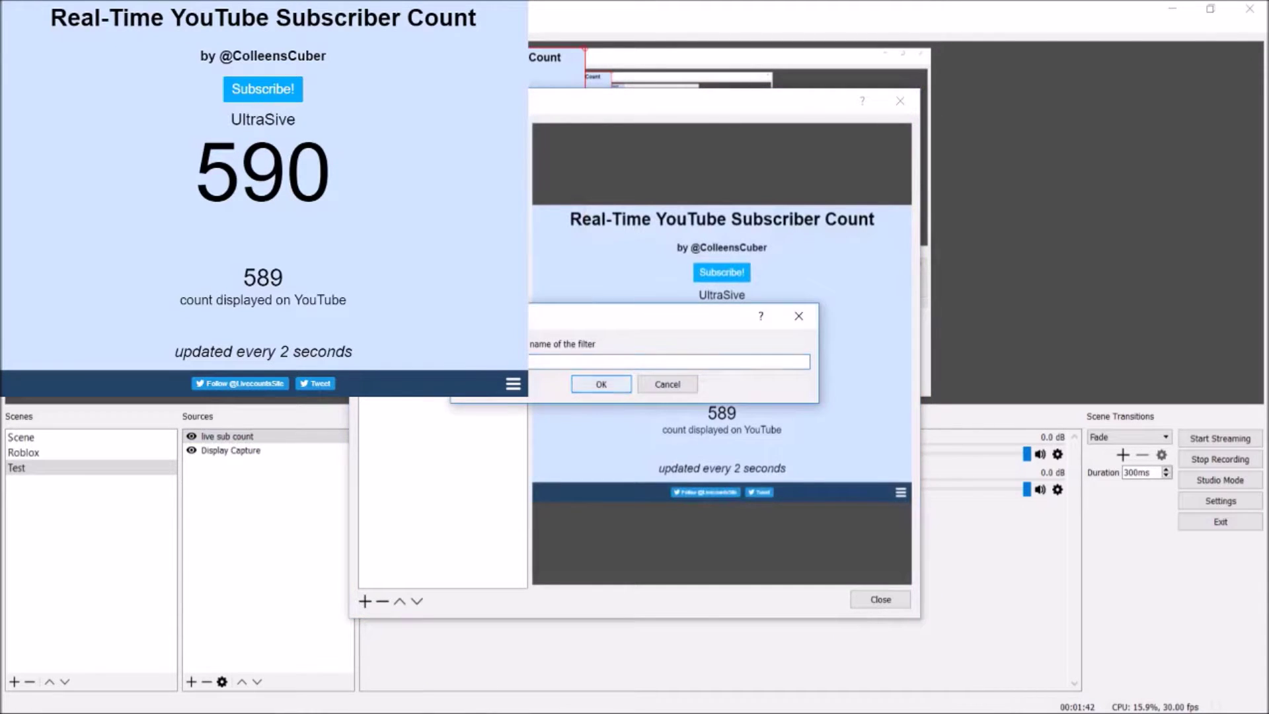
left_click(601, 383)
Step: Crop the source to the large subscriber number with Left 300, Top 200, Right 300 and Bottom 280, then close the filters
double_click(574, 444)
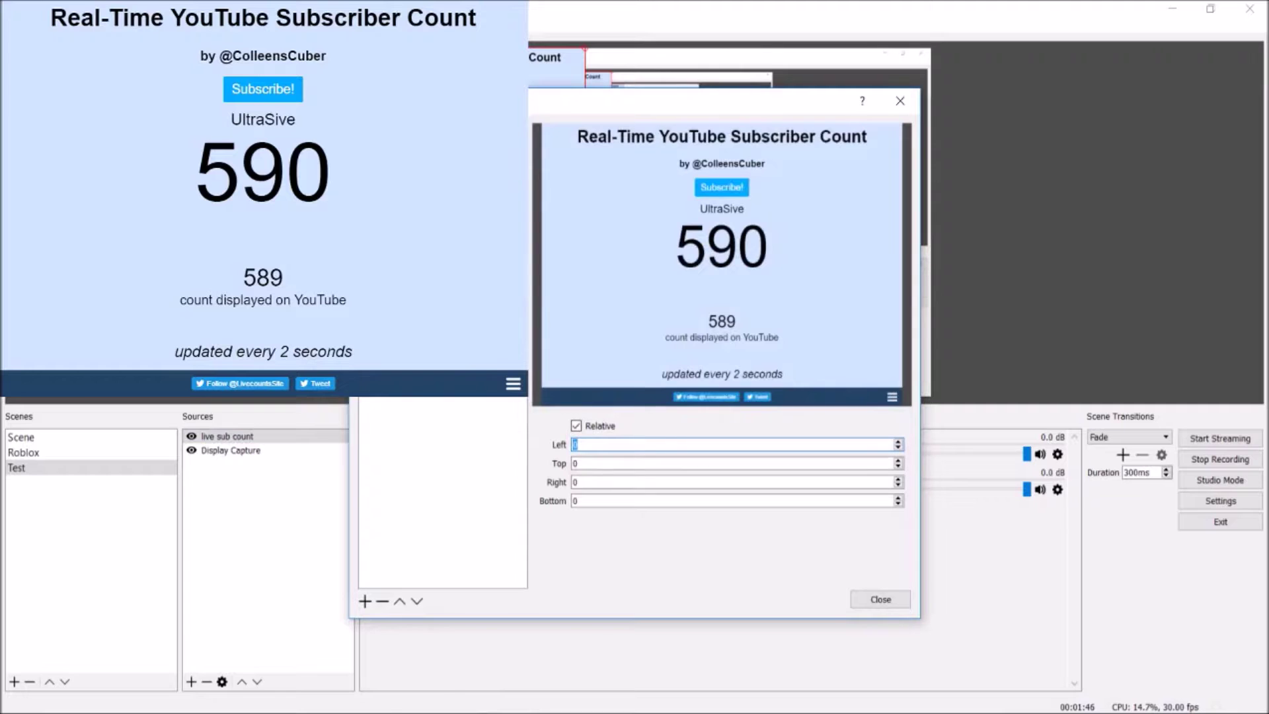
type("300")
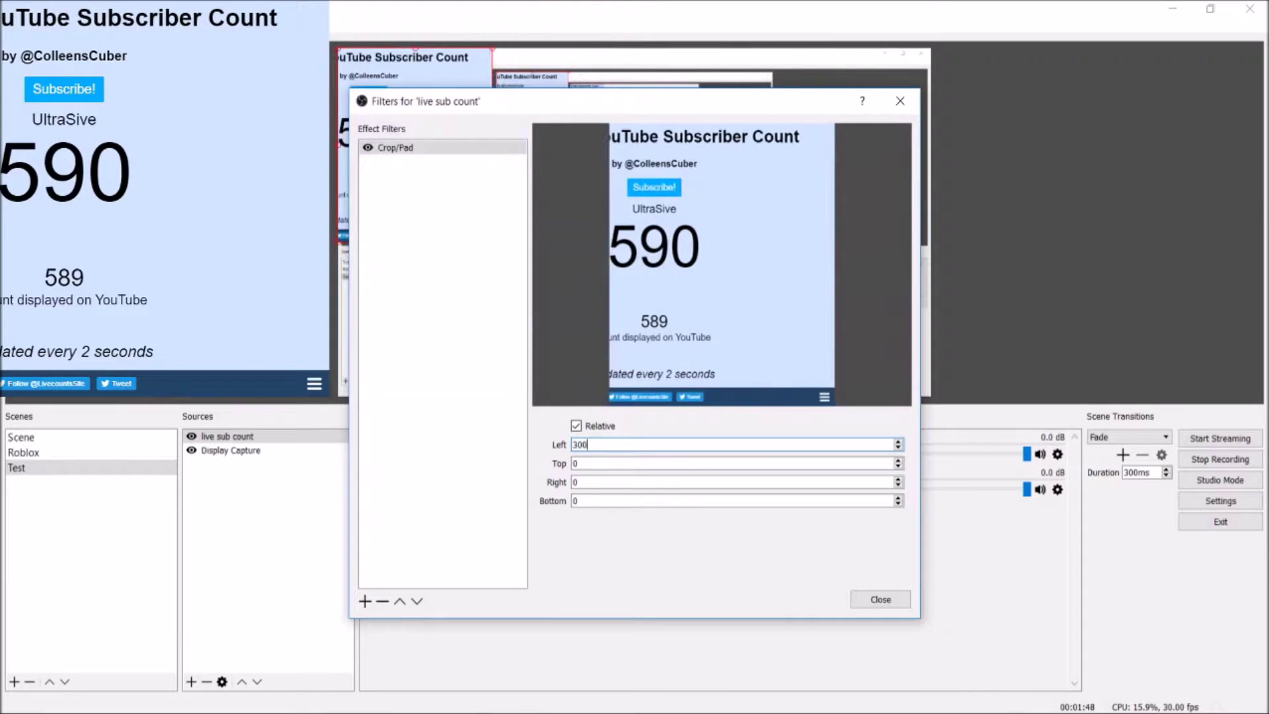
key("Tab")
type("200")
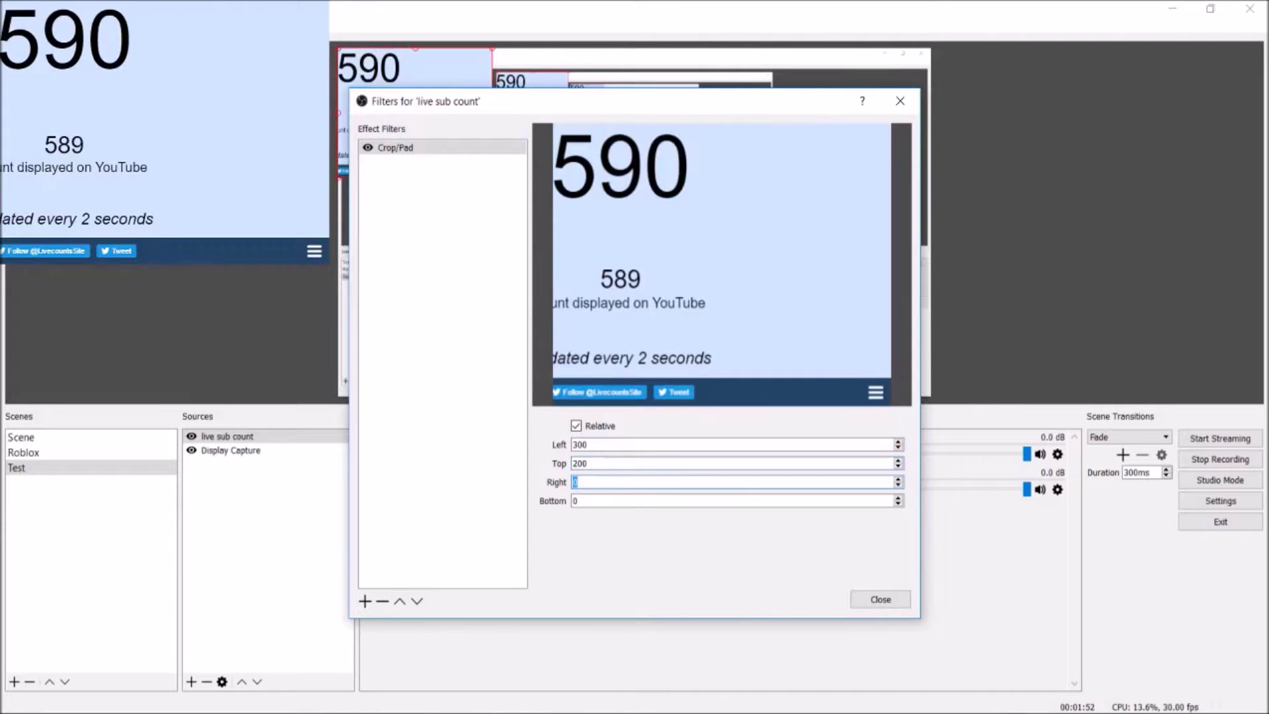
type("300")
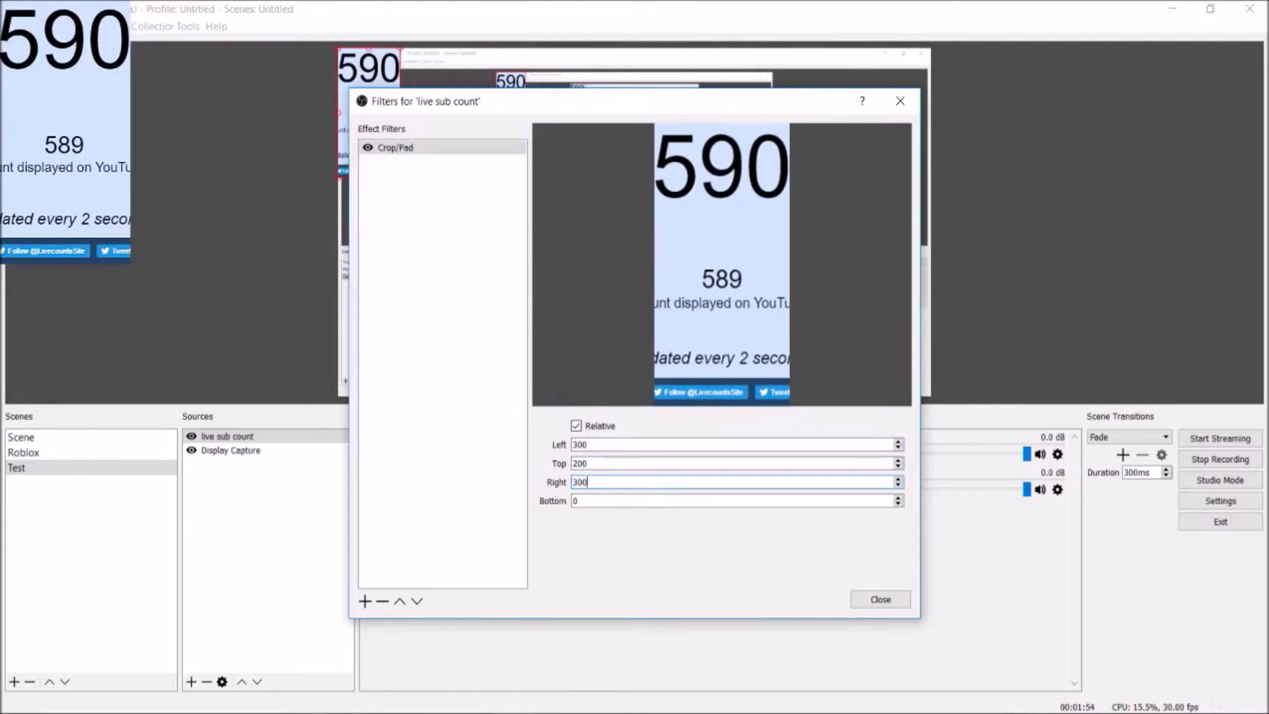
type("280")
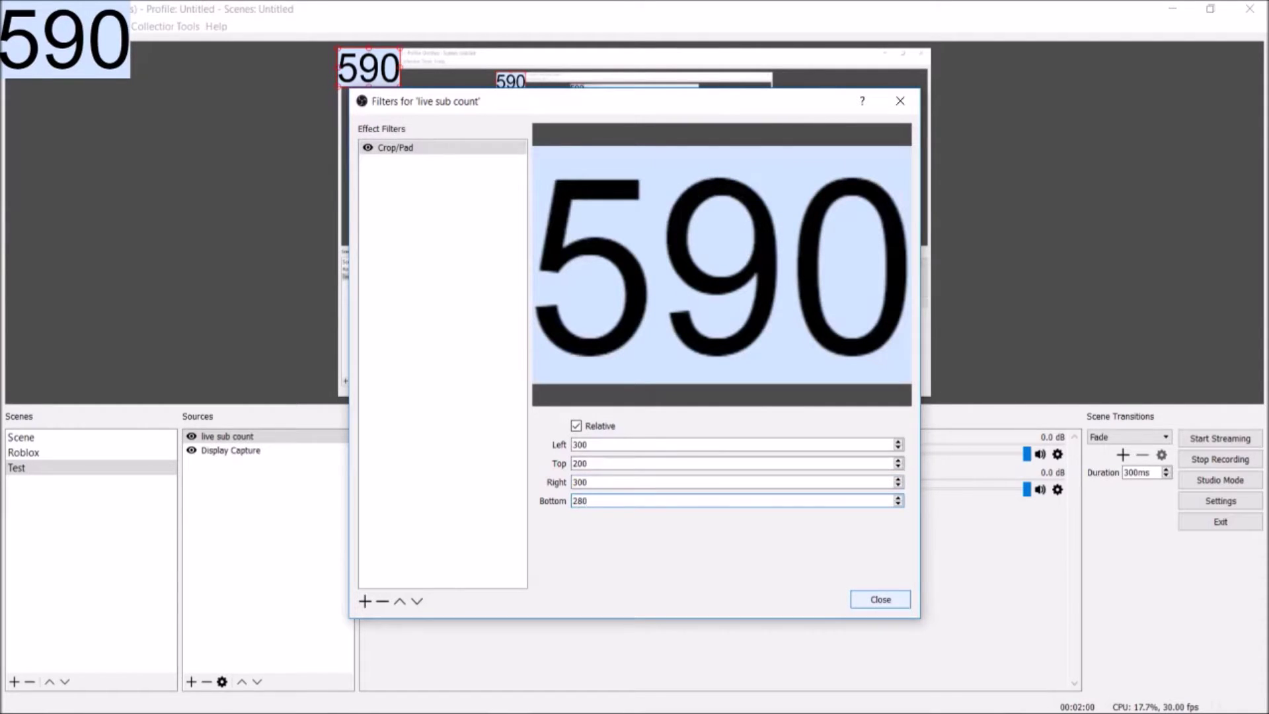
left_click(880, 599)
Step: Enlarge the cropped subscriber count to about a quarter of the canvas width, keeping it in the canvas's upper-left corner
left_click_drag(400, 86, 475, 134)
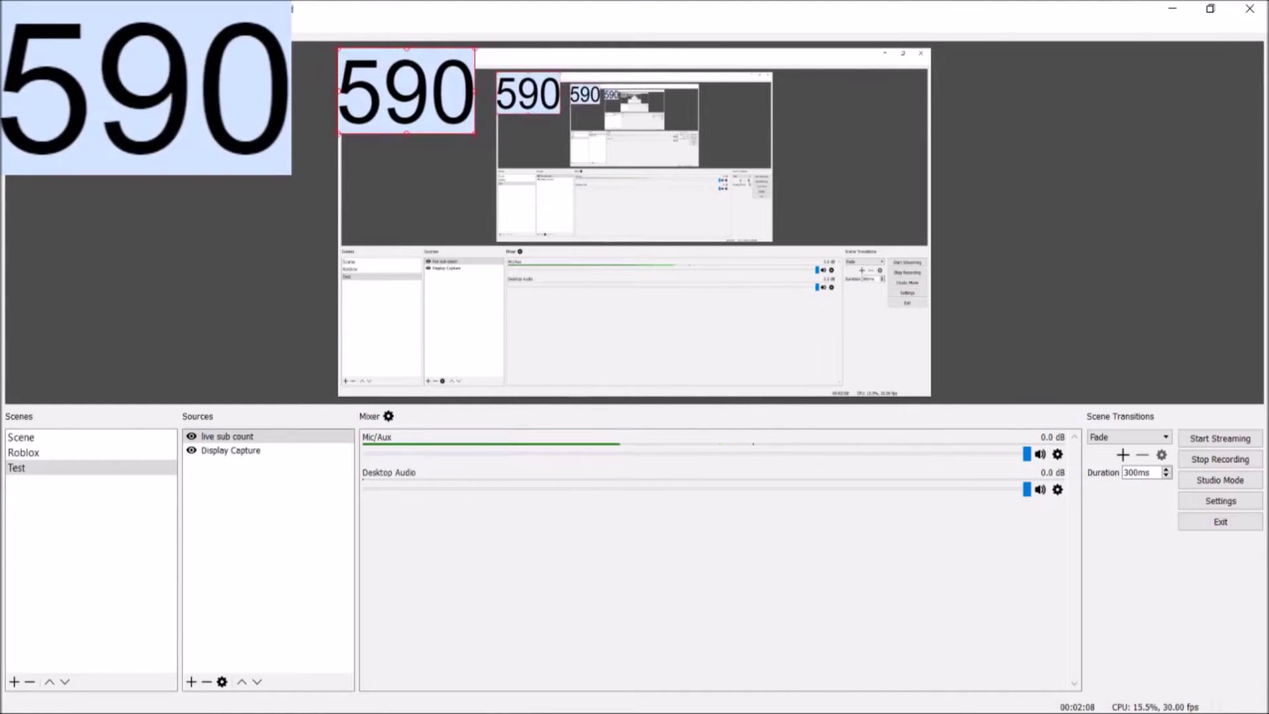
left_click_drag(474, 134, 485, 140)
mouse_move(411, 94)
left_mouse_down()
mouse_move(411, 350)
mouse_move(411, 93)
left_mouse_up()
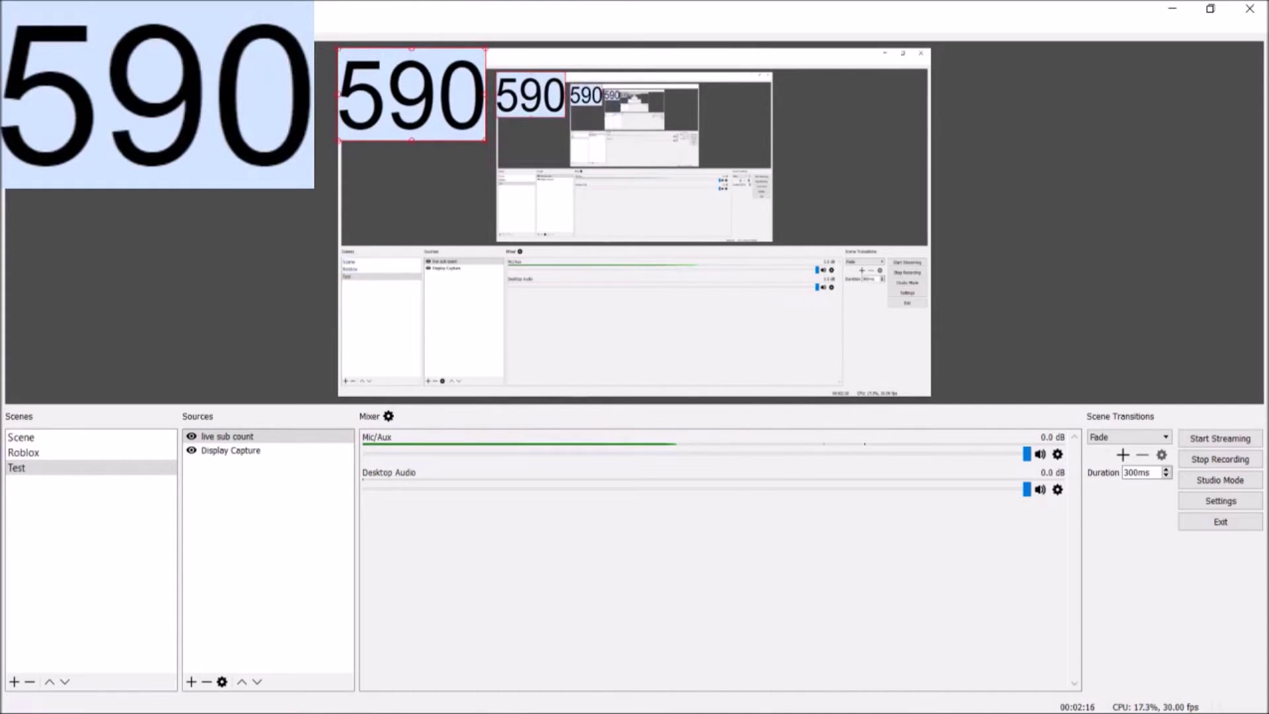
Step: Add a Color Key filter with the default name to the live sub count source
left_click(268, 436)
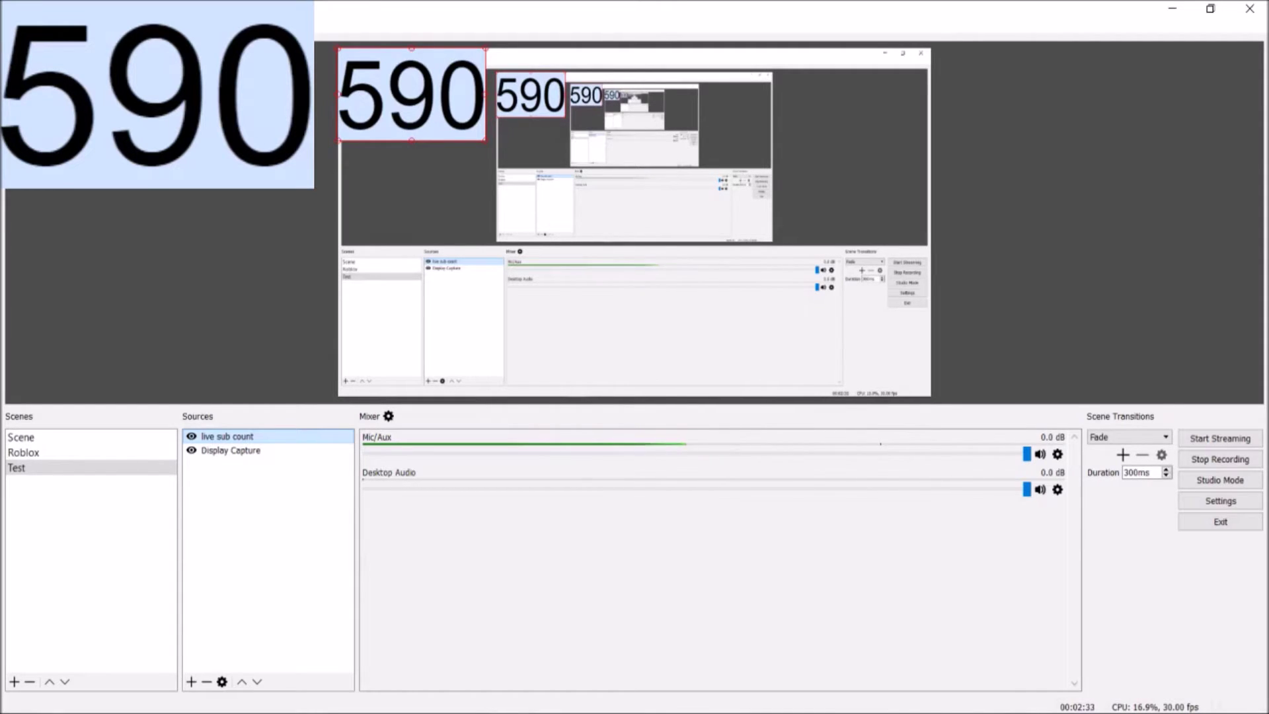
right_click(234, 439)
left_click(271, 613)
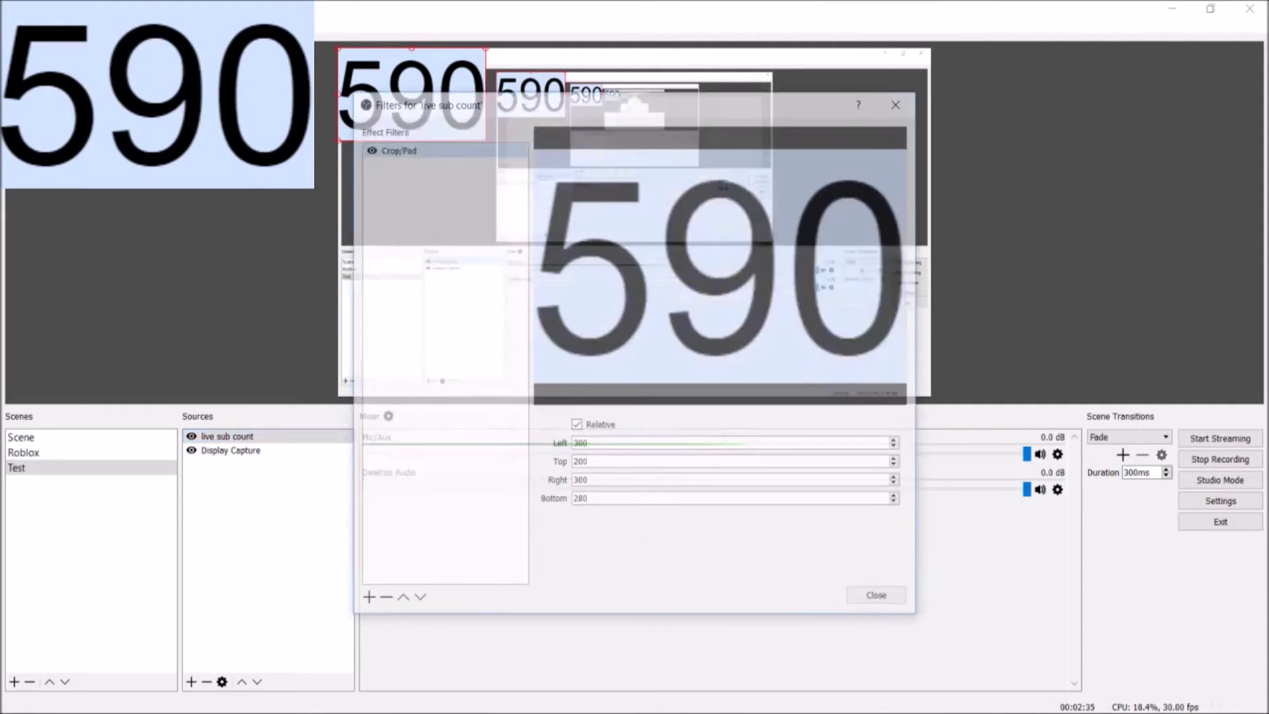
left_click(365, 601)
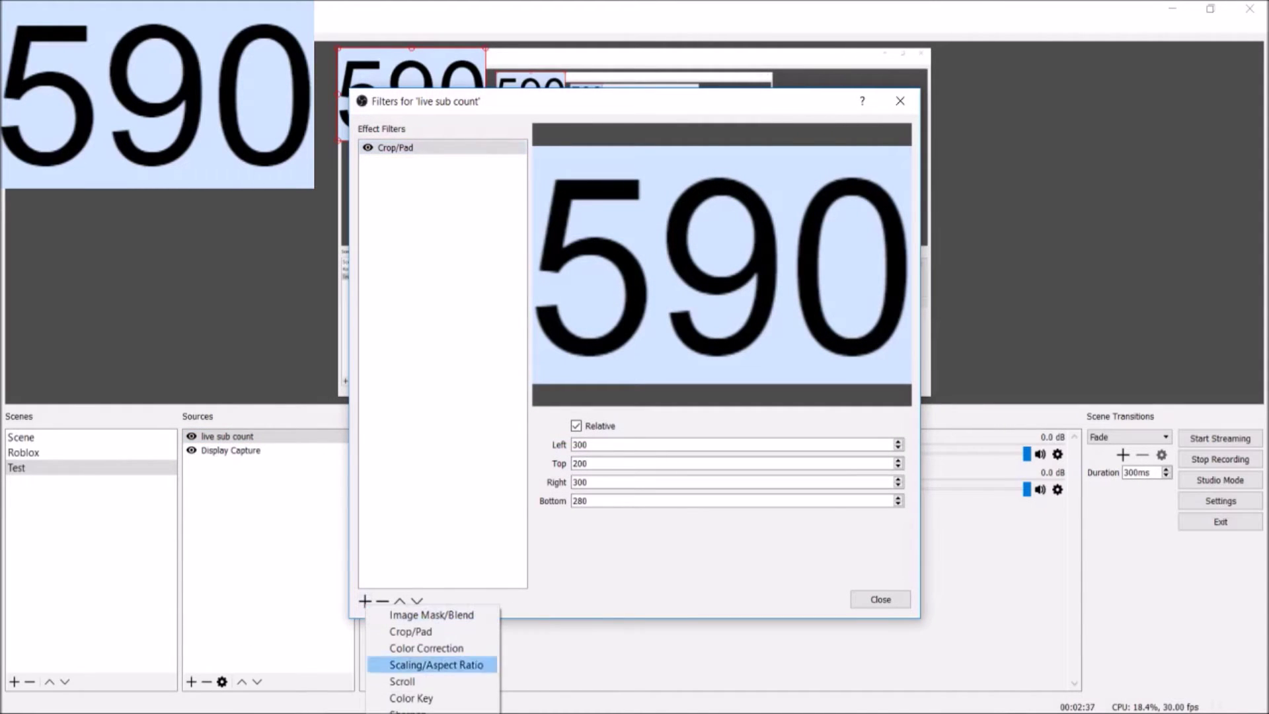
left_click(412, 698)
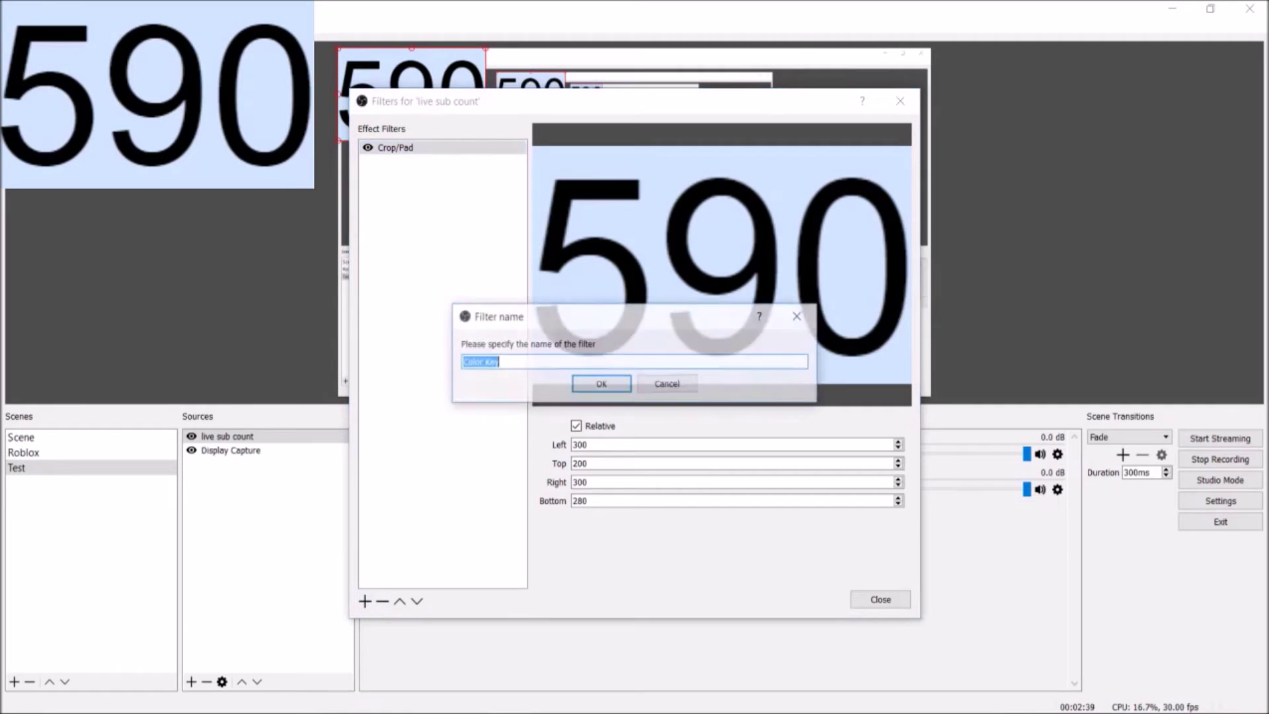
left_click(601, 383)
Step: Set the key color type to Custom Color and sample the count's light blue background, #d0e4fe, as the key color
left_click(764, 426)
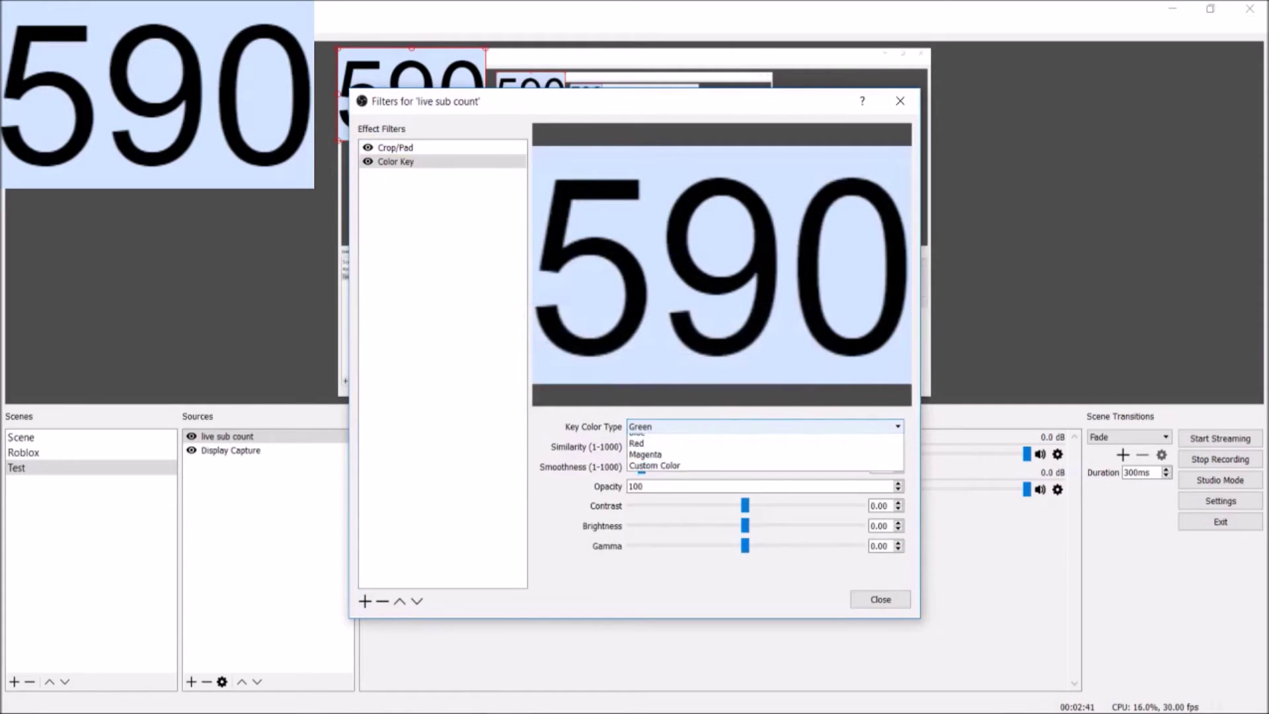
left_click(655, 486)
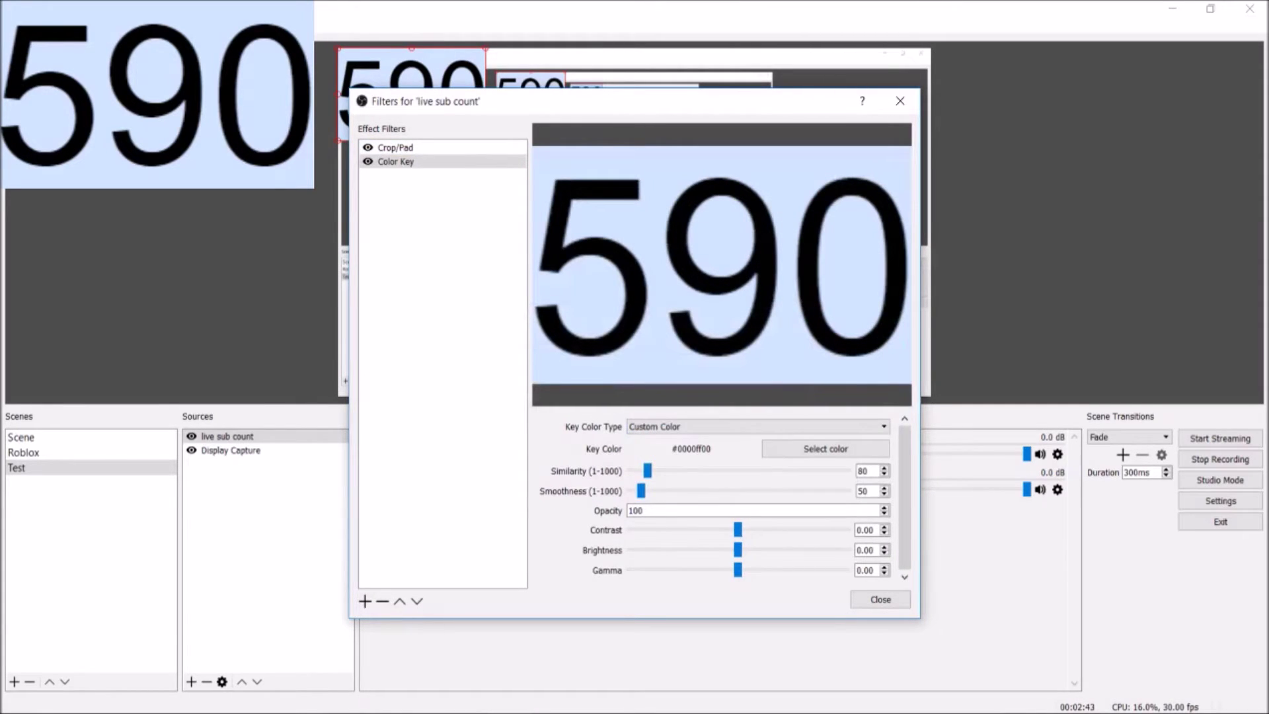
key("Tab")
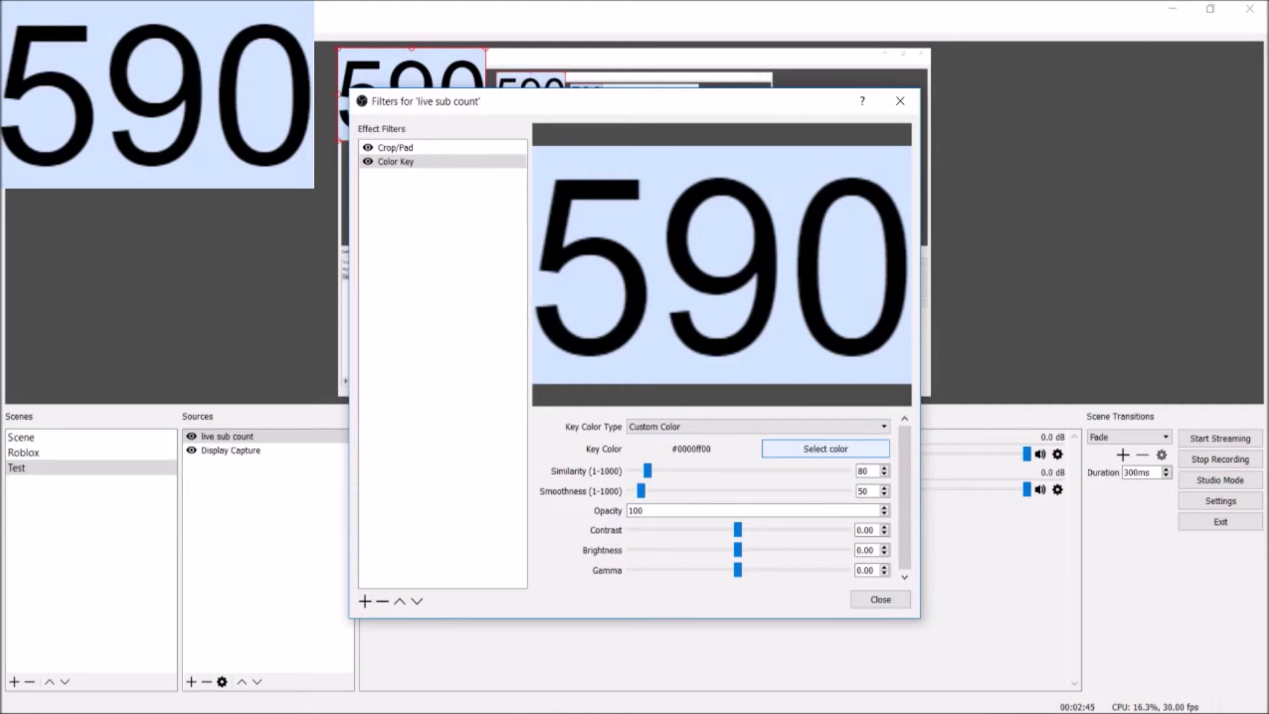
left_click(824, 449)
left_click(566, 353)
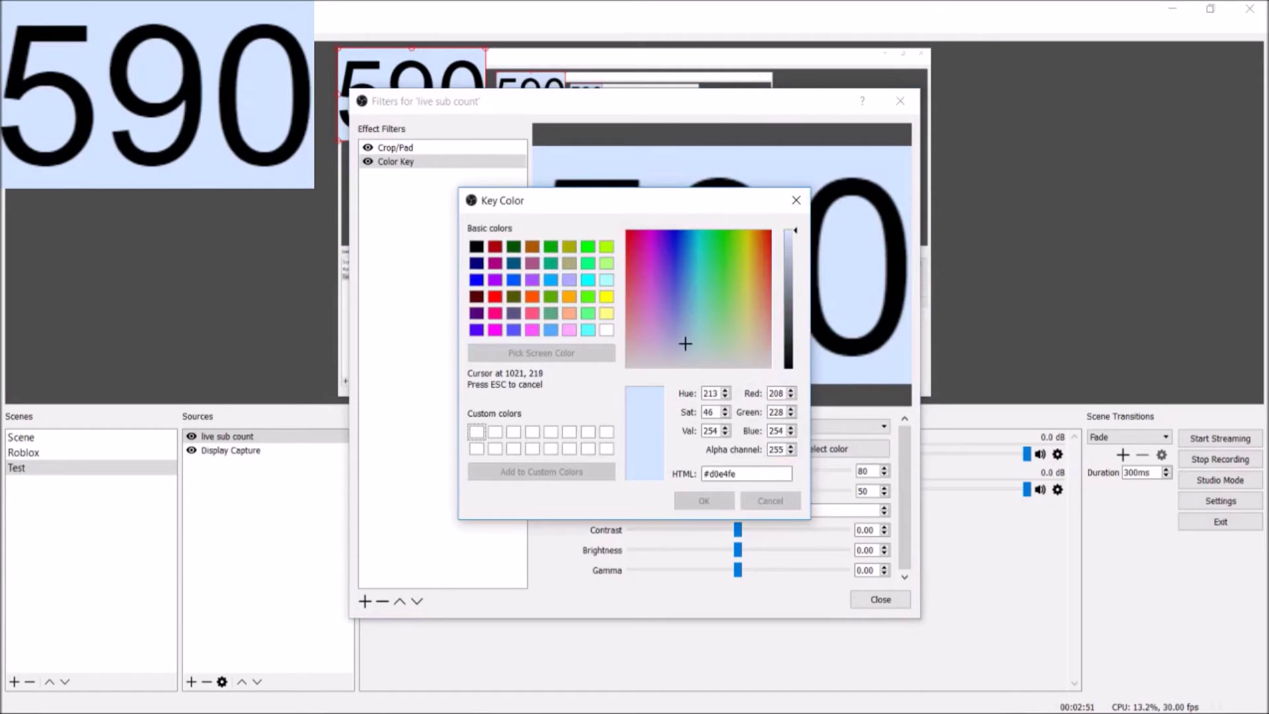
left_click(668, 151)
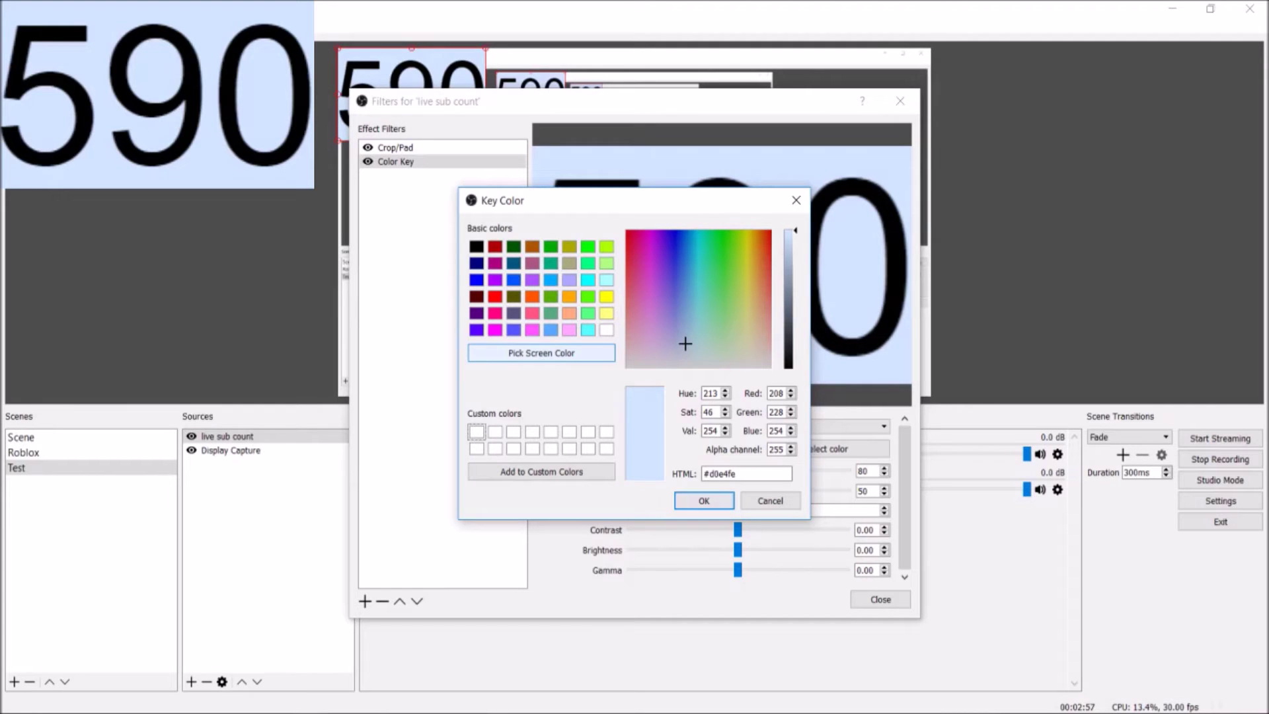
left_click(704, 501)
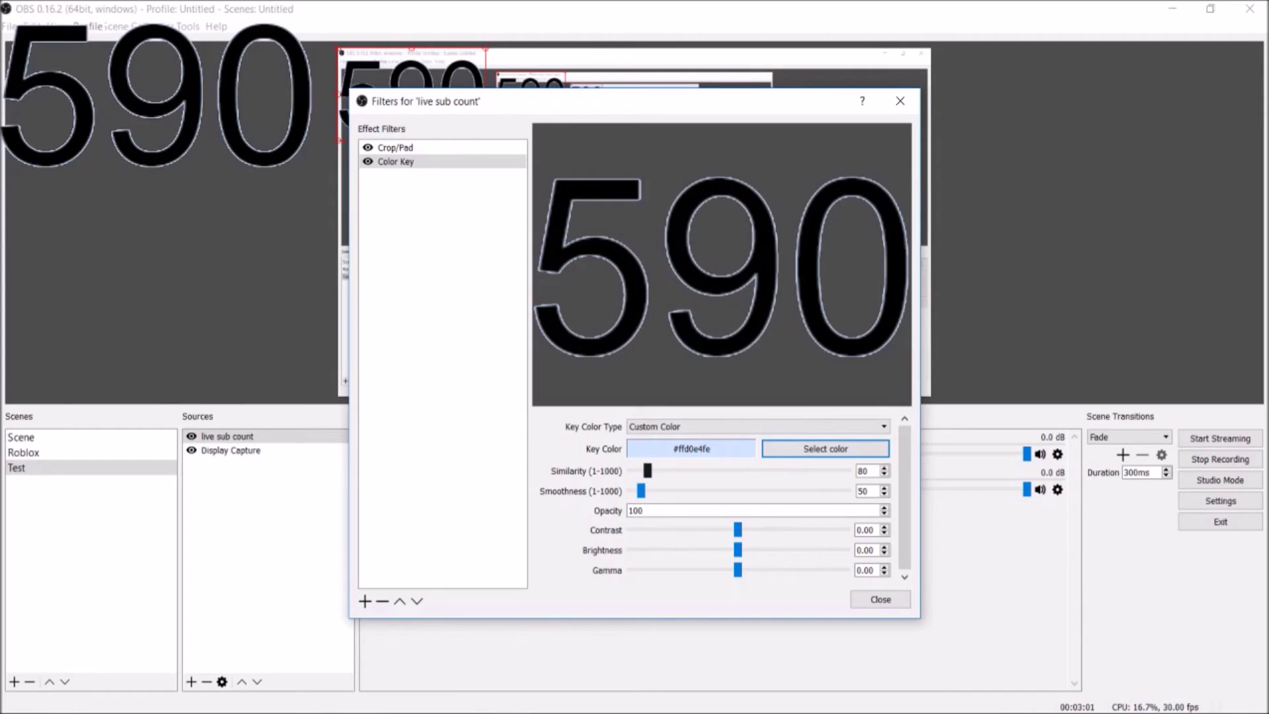
Step: Raise the Color Key similarity to 1000 and close the filters window
left_click(650, 471)
left_click_drag(649, 470, 859, 470)
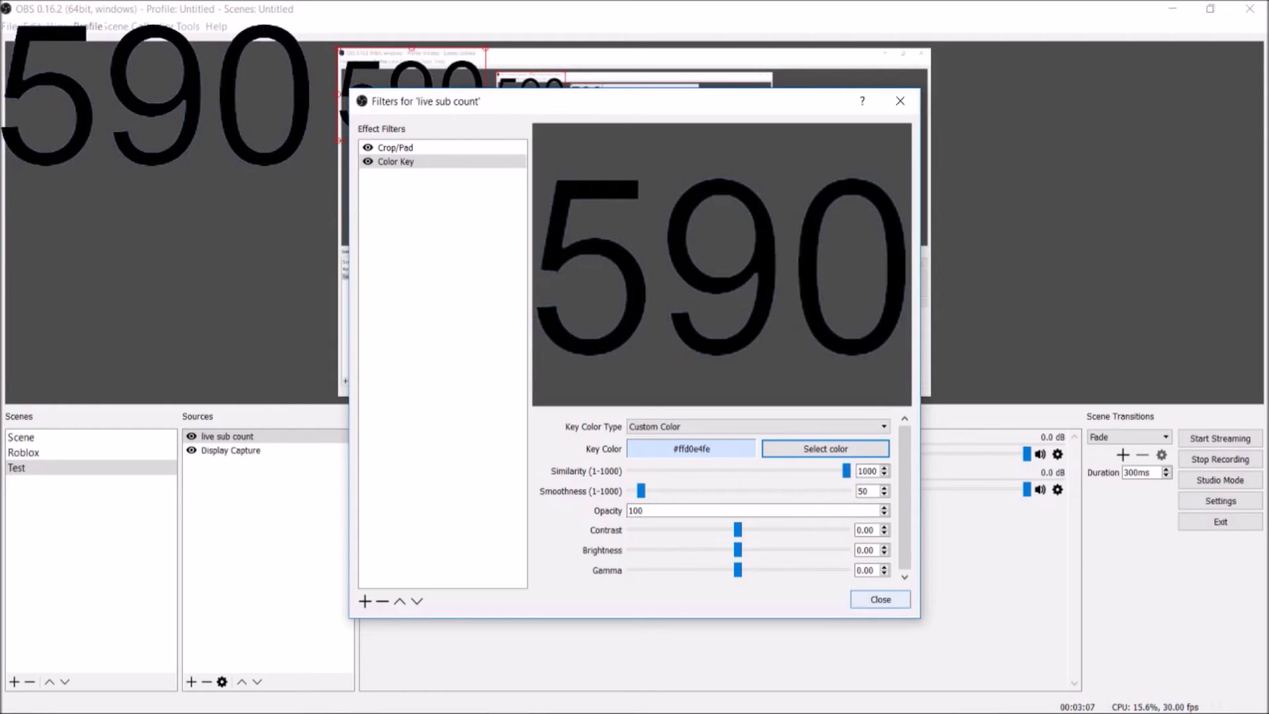
left_click_drag(1143, 327, 914, 136)
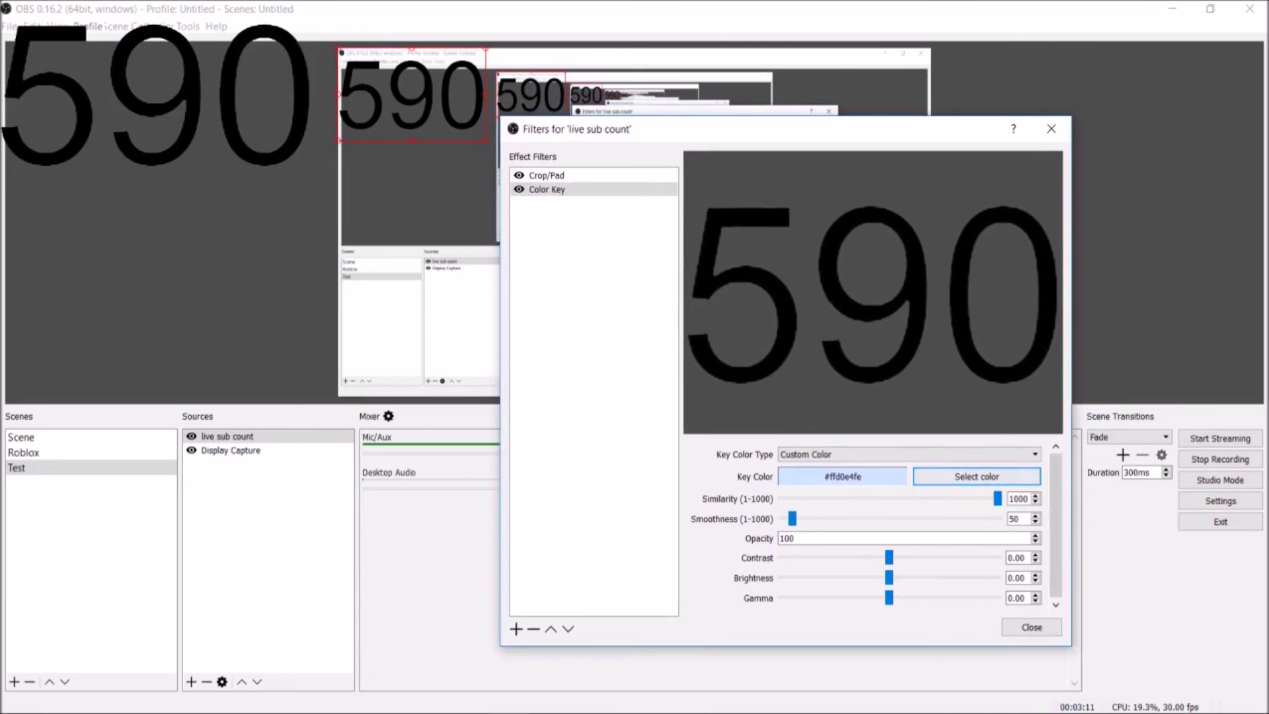
left_click(1030, 627)
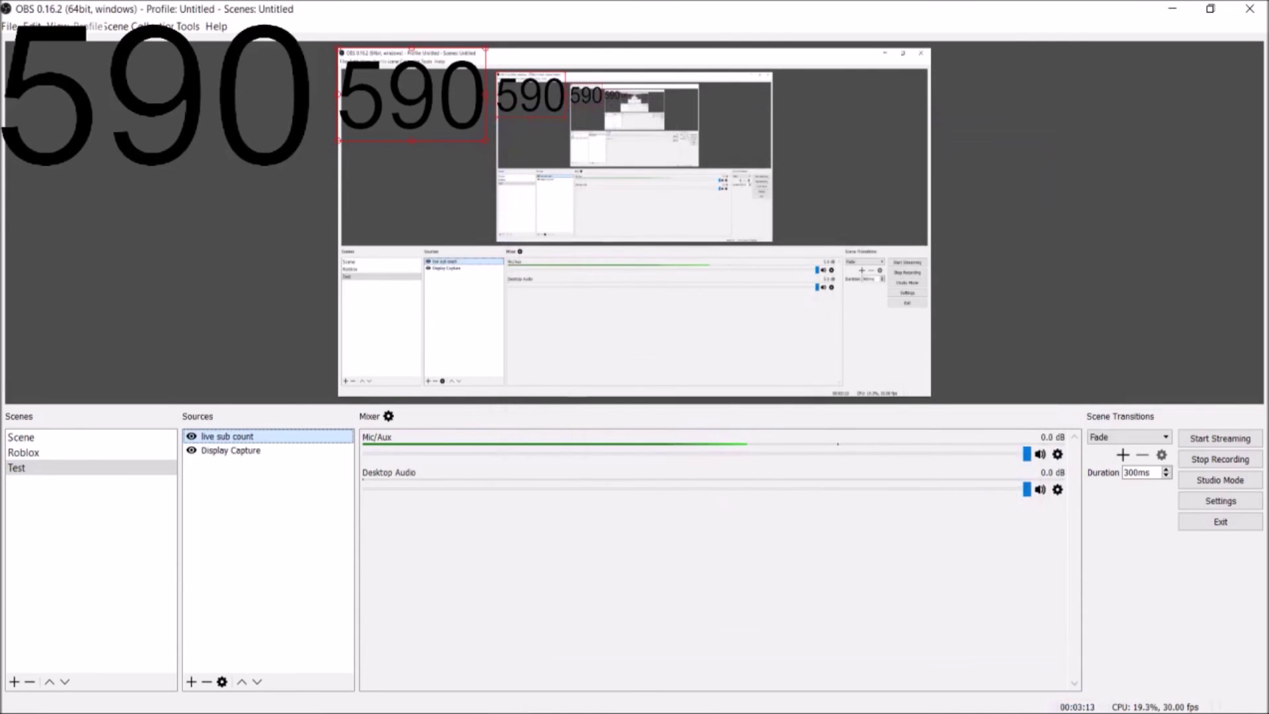
Step: Try the count at full canvas width, then shrink it to just under a third of the width in the canvas's upper-left corner
left_click_drag(485, 140, 925, 415)
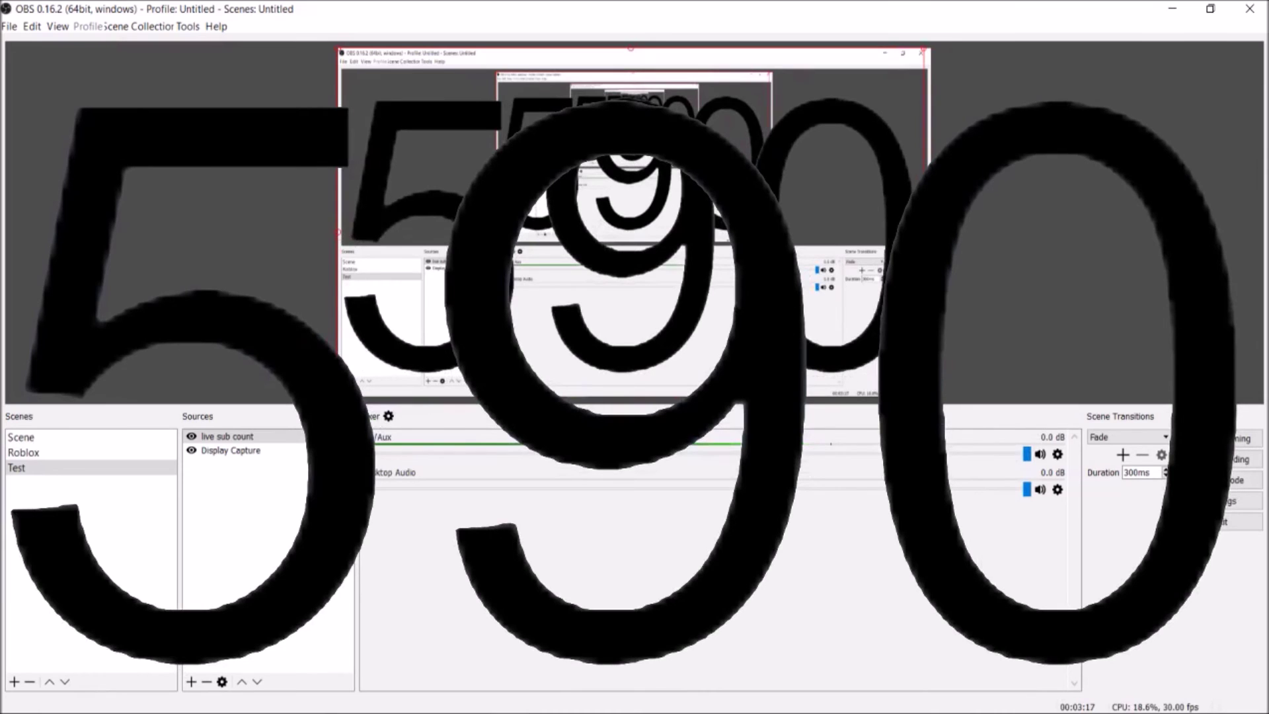
left_click_drag(630, 232, 571, 148)
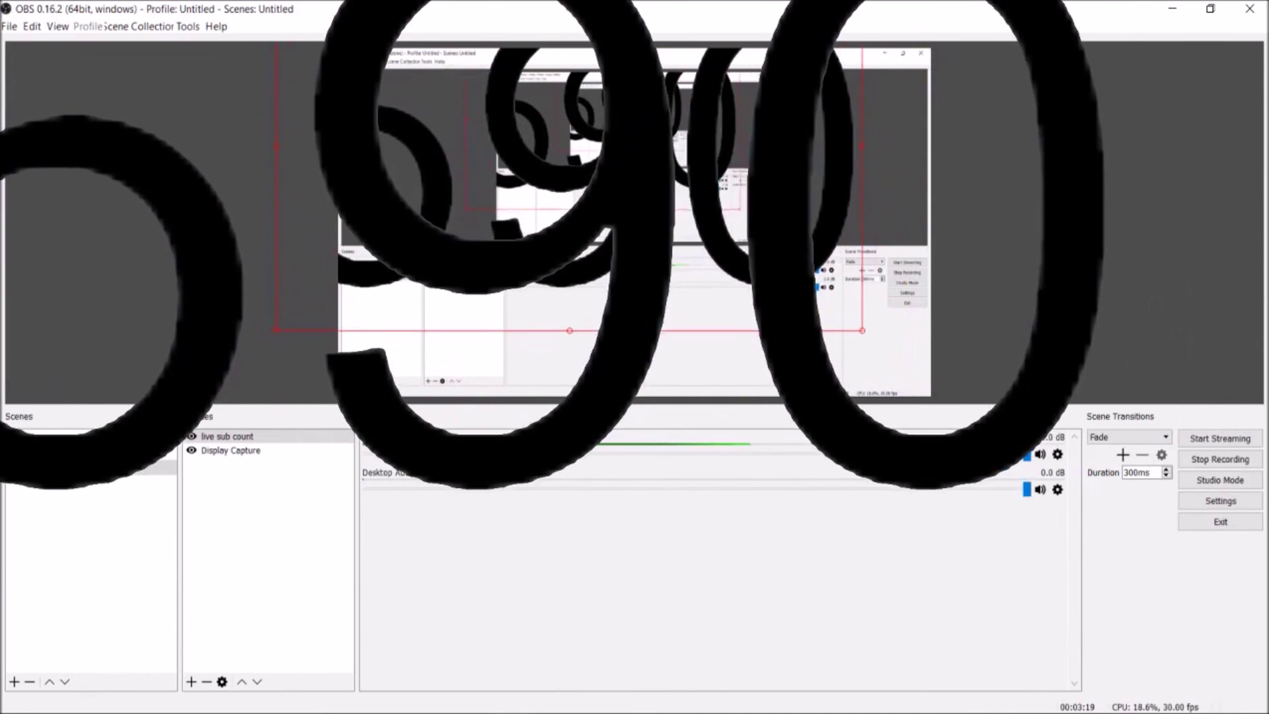
left_click_drag(864, 332, 547, 133)
left_click_drag(443, 93, 503, 176)
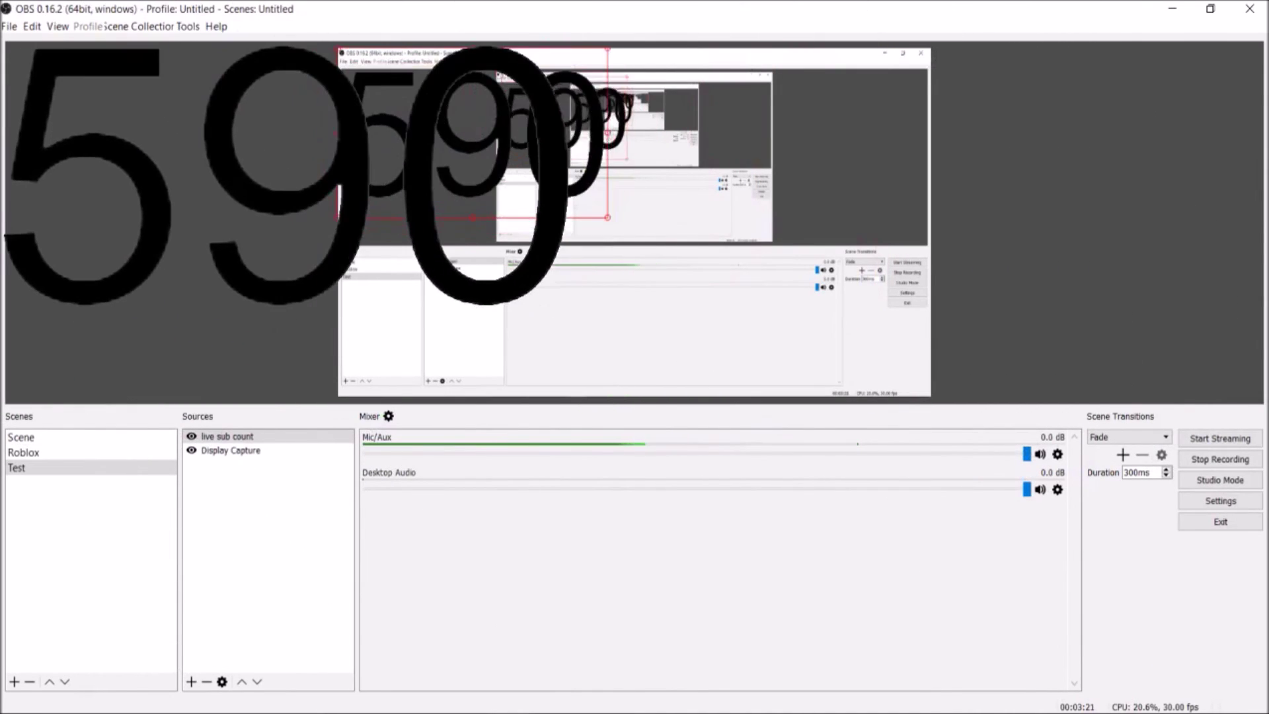
left_click_drag(608, 218, 511, 158)
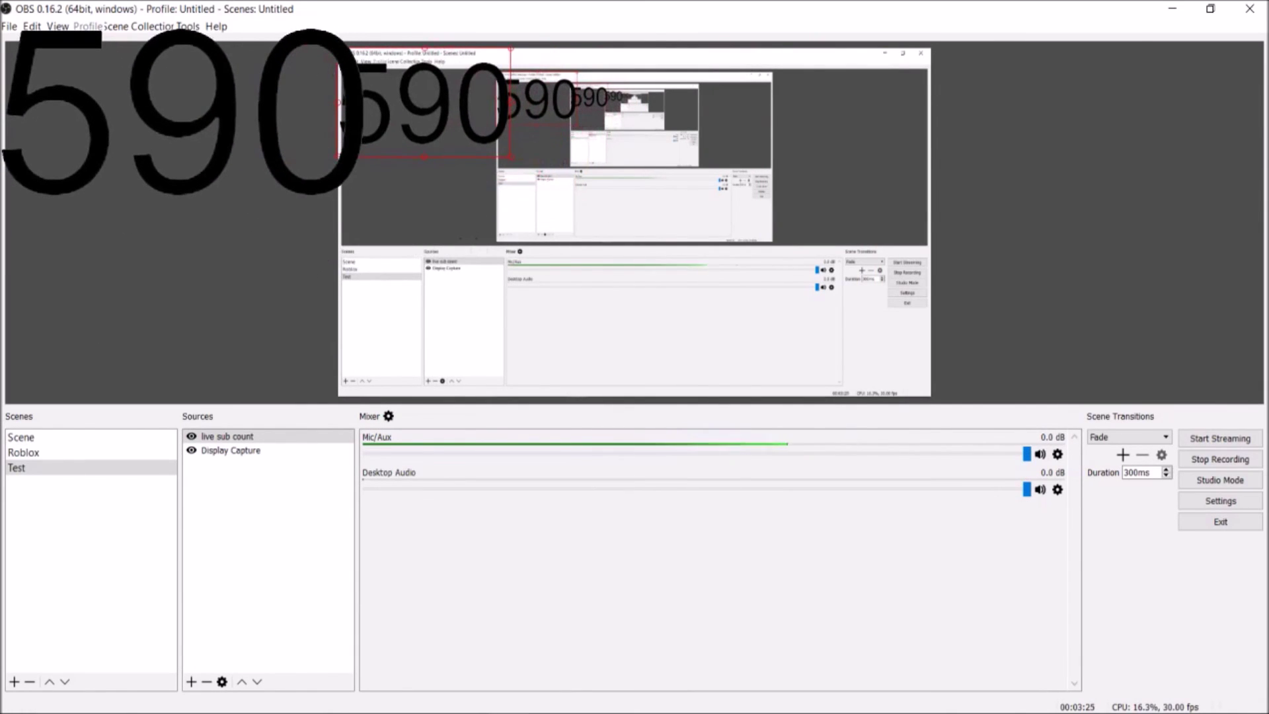